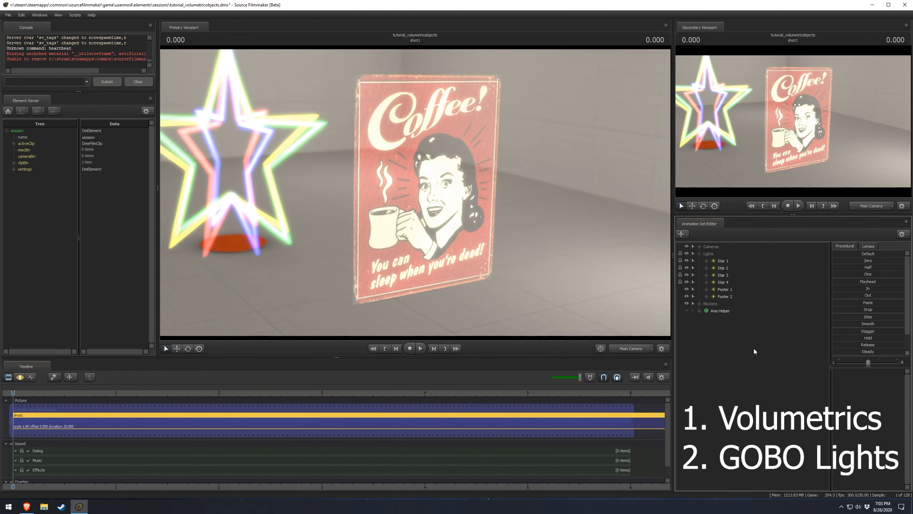
Create an animation set for a new light and enable volumetrics on it.
right_click(722, 345)
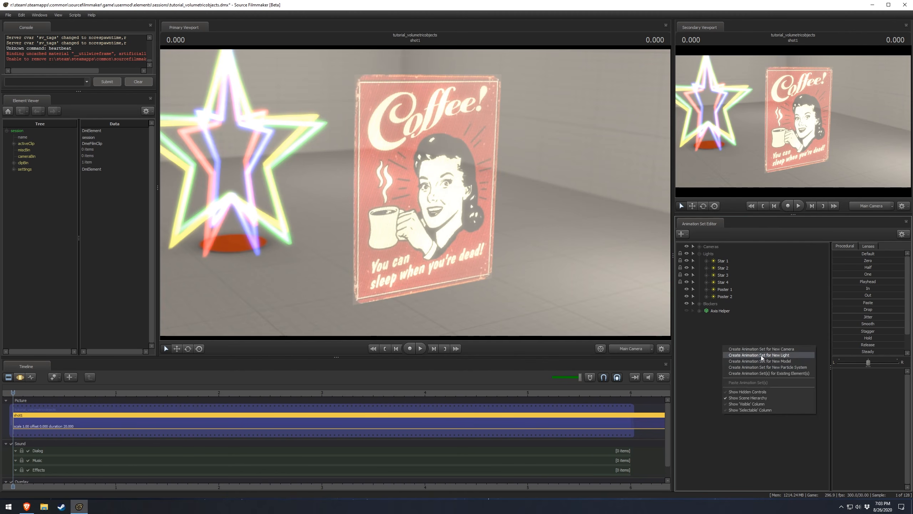
left_click(761, 355)
right_click(729, 304)
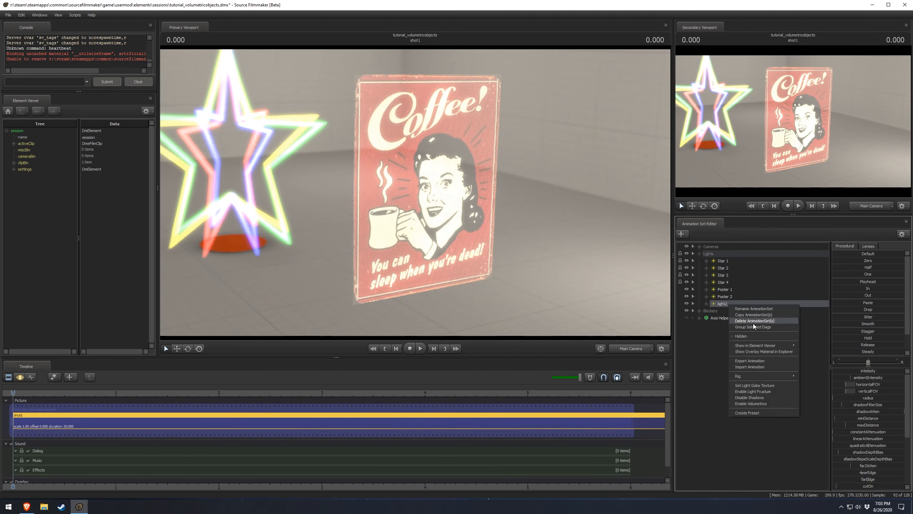
left_click(751, 404)
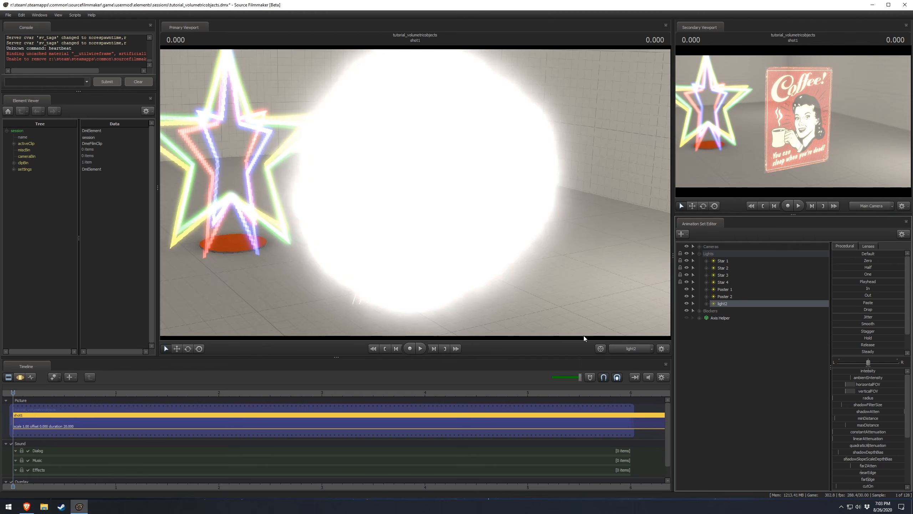
Reaim the new light in the Motion Editor and view its beam beside the star through the work camera.
key("F3")
left_click_drag(625, 318, 207, 306)
left_click(620, 348)
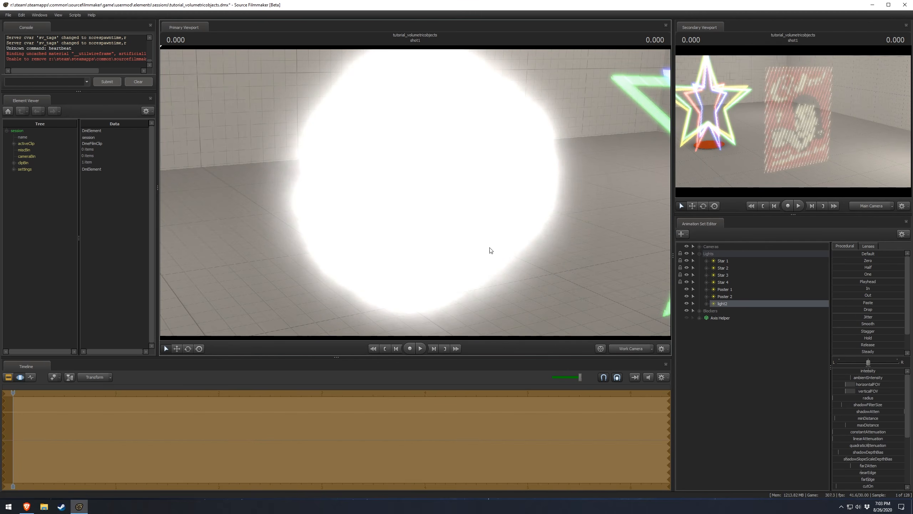
left_click_drag(490, 248, 636, 249)
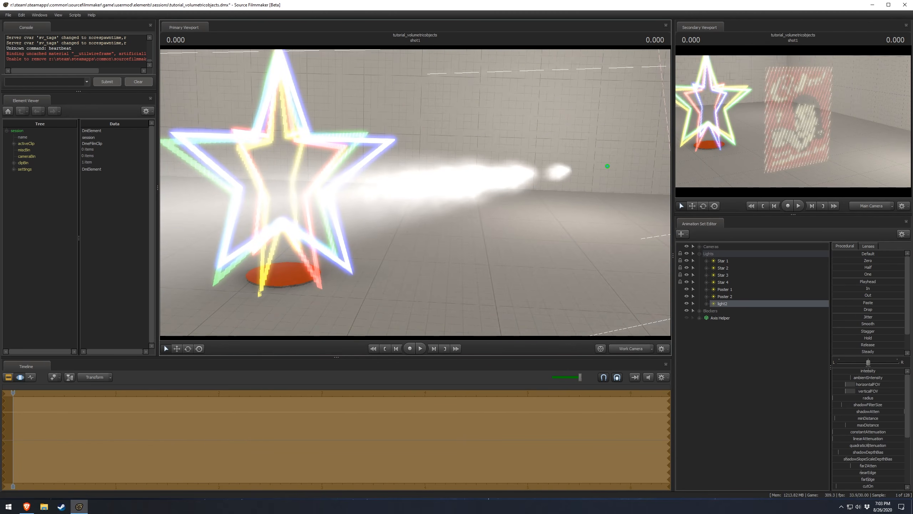
left_click_drag(449, 194, 416, 193)
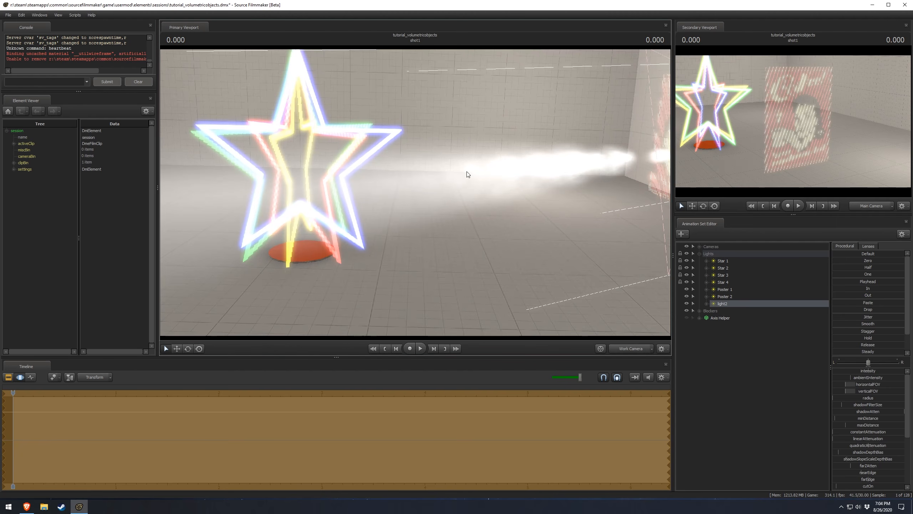
left_click_drag(466, 175, 415, 193)
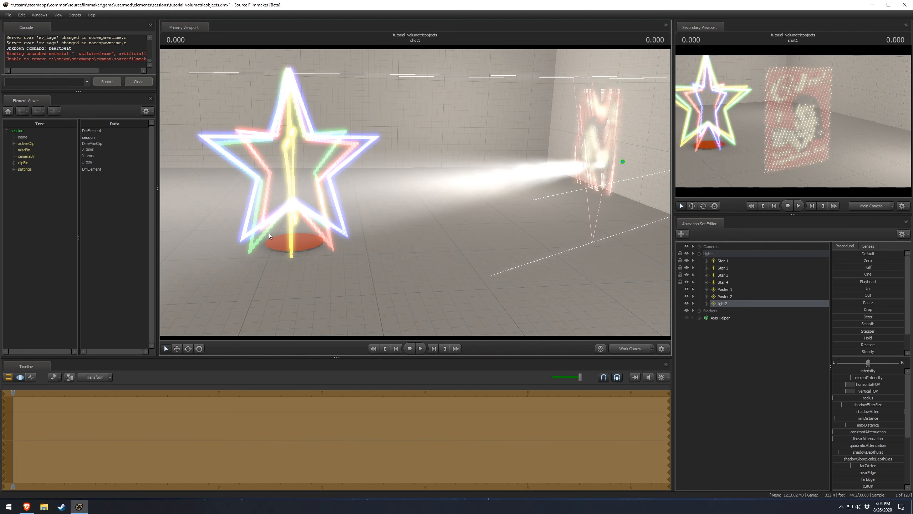
left_click_drag(427, 204, 459, 211)
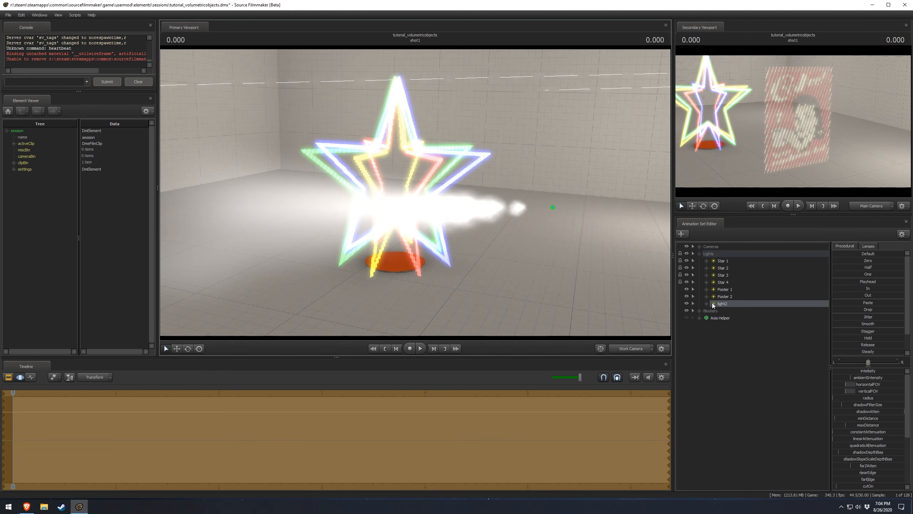
Set the new light's gobo texture to overlays\pentagram.vtf.
right_click(726, 302)
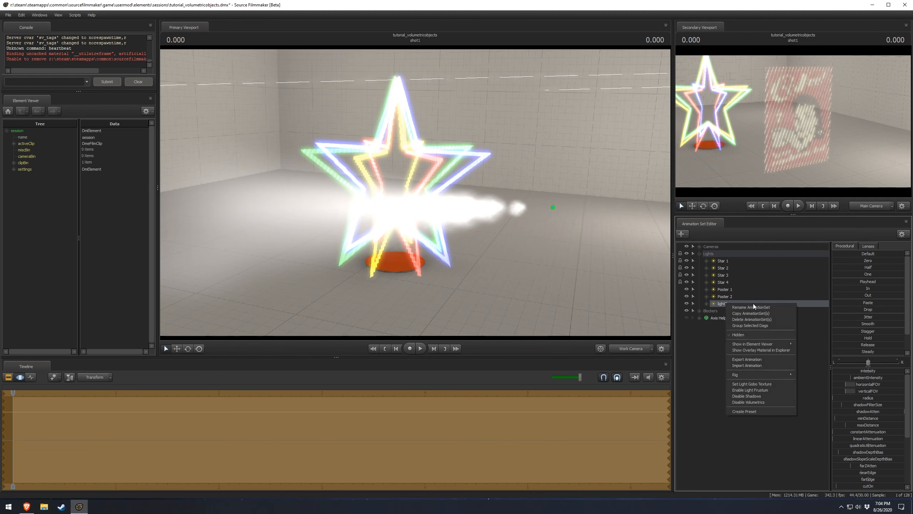
left_click(752, 384)
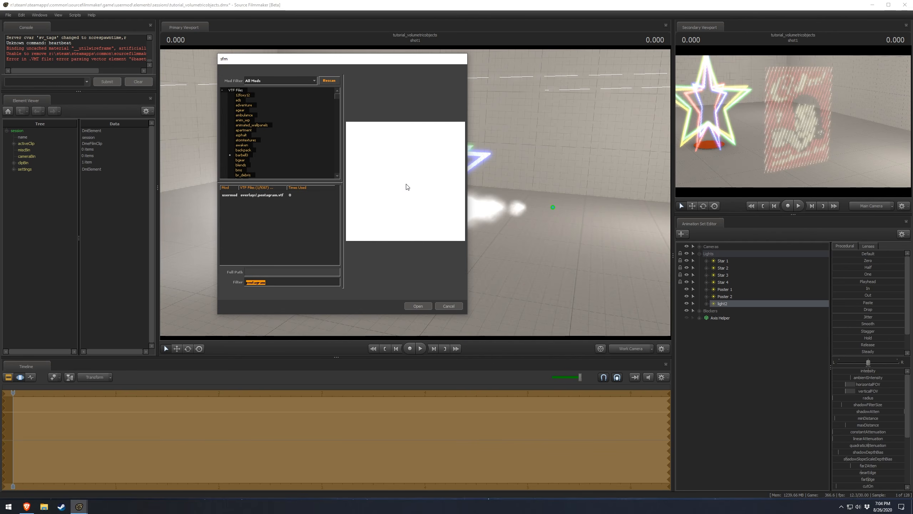
left_click(306, 195)
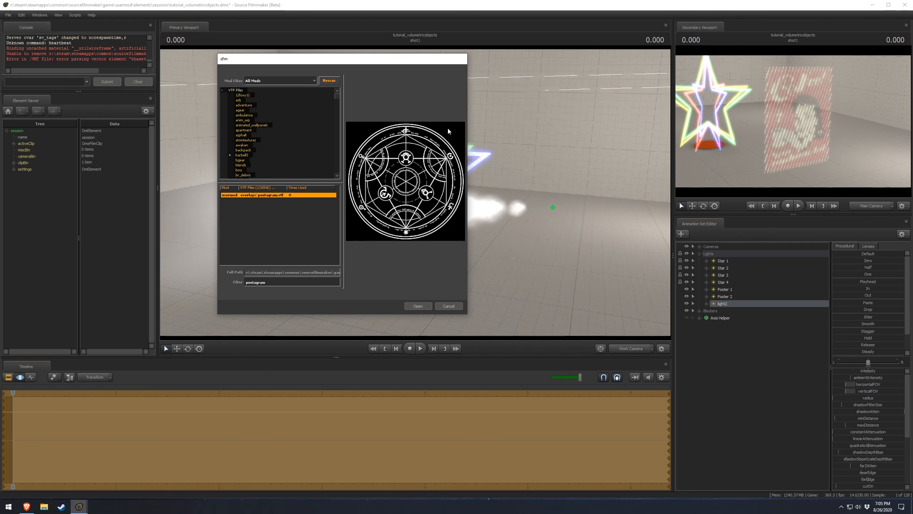
left_click(417, 306)
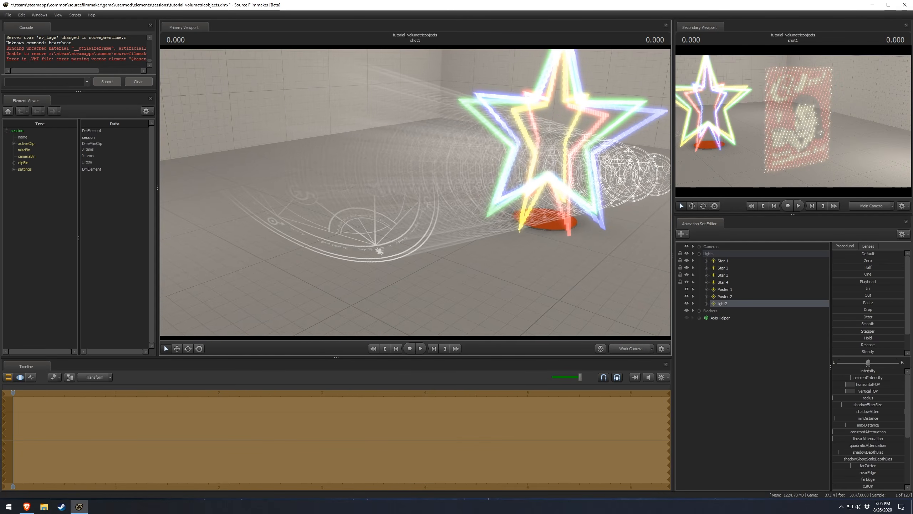
Examine the pentagram projection and its volumetric beam from several angles around the star.
key("a")
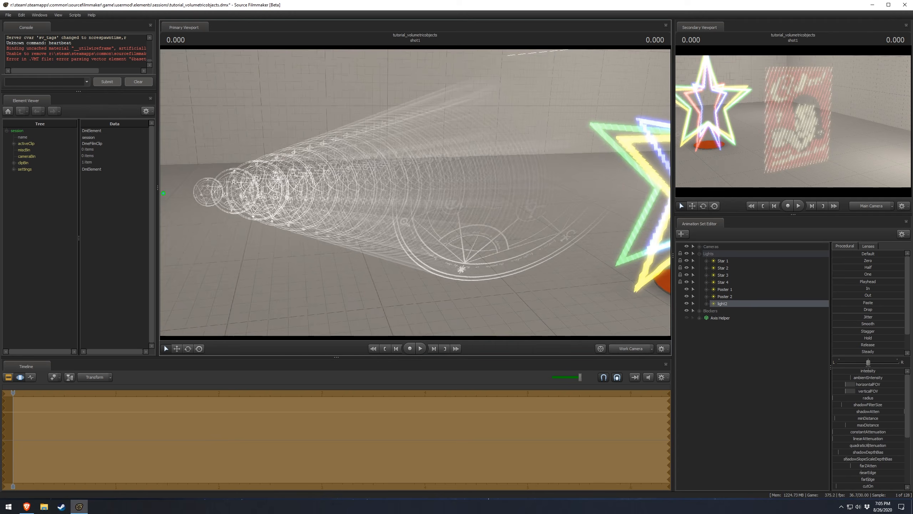
key("a")
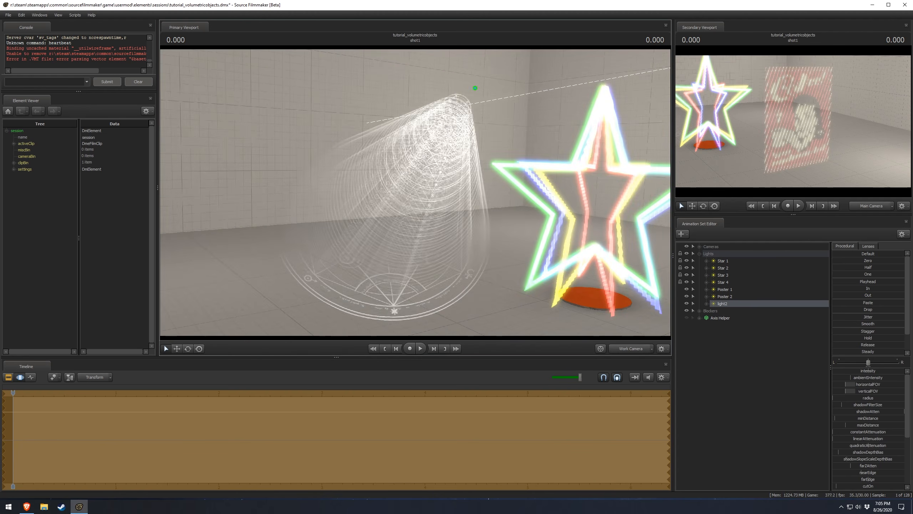
key("d")
key("s")
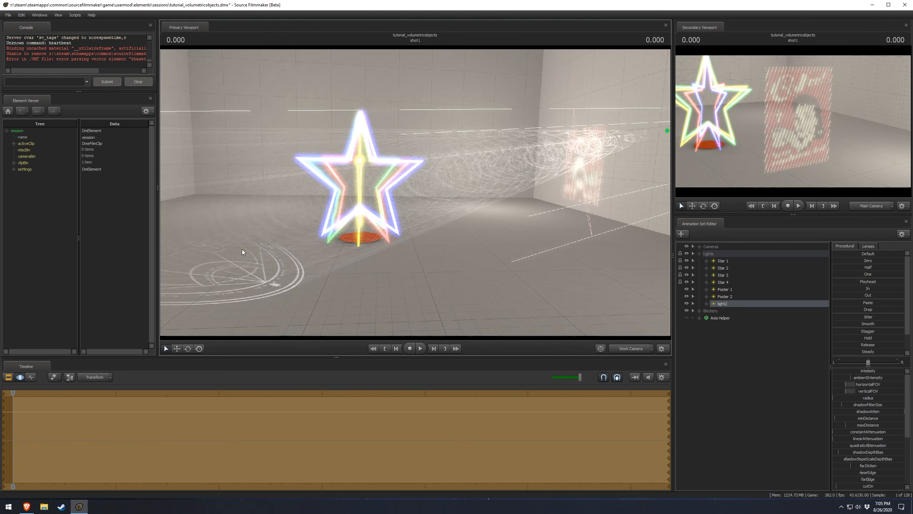
left_click_drag(318, 246, 327, 232)
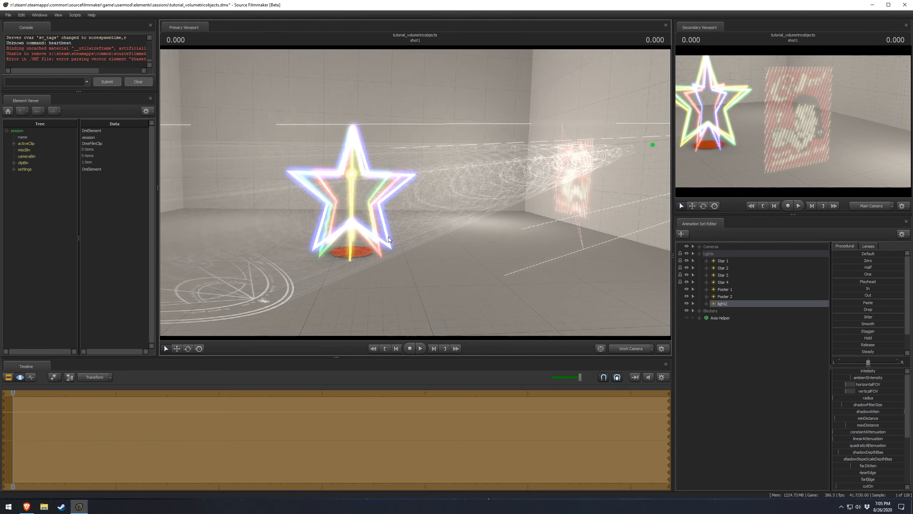
key("s")
mouse_move(427, 258)
left_mouse_down()
mouse_move(434, 244)
mouse_move(441, 250)
left_mouse_up()
key("a")
left_click_drag(544, 240, 553, 259)
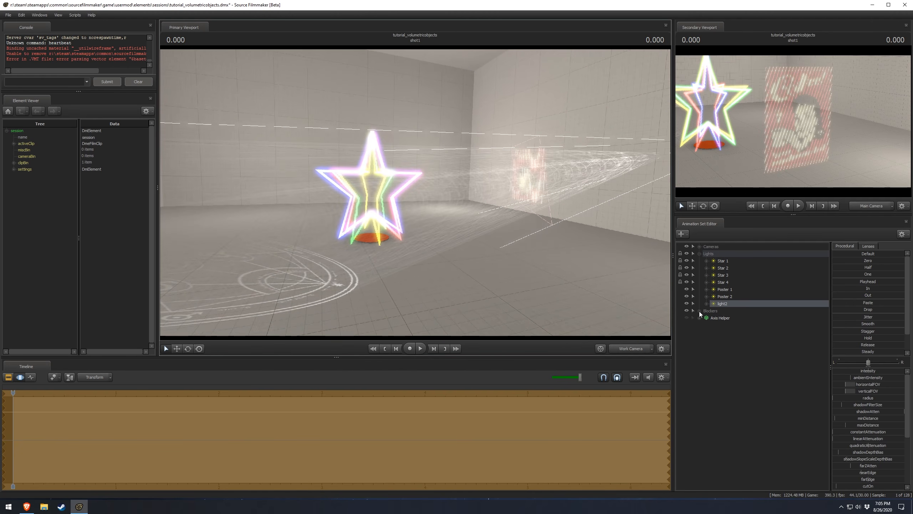
Show the new light's Light element in the Element Viewer and enable its uberlight option.
right_click(729, 304)
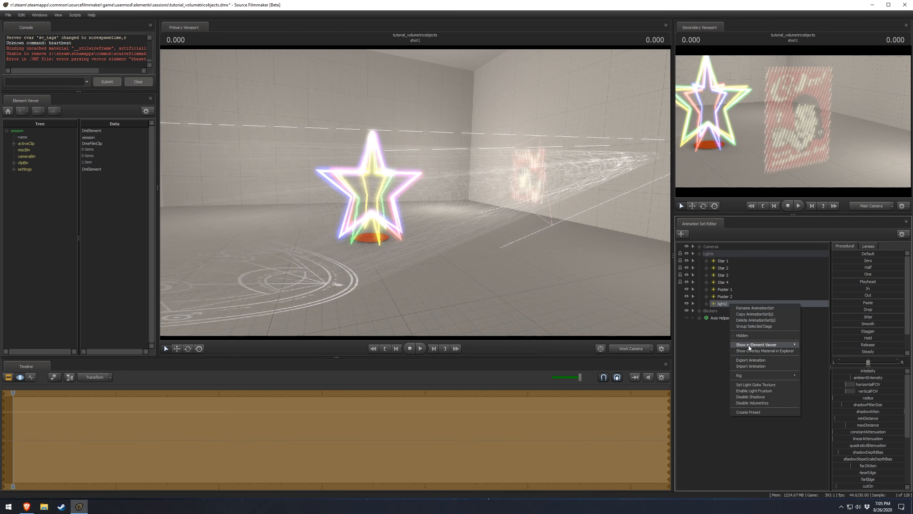
mouse_move(751, 345)
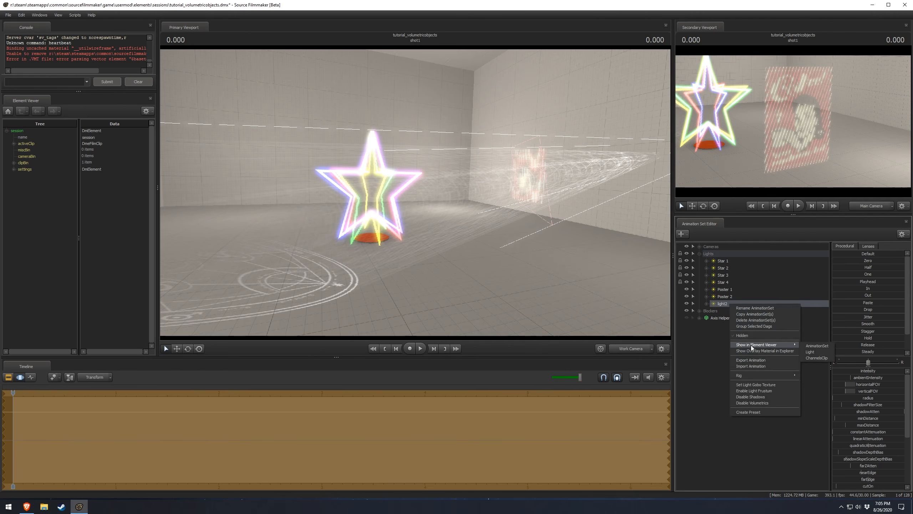
left_click(811, 352)
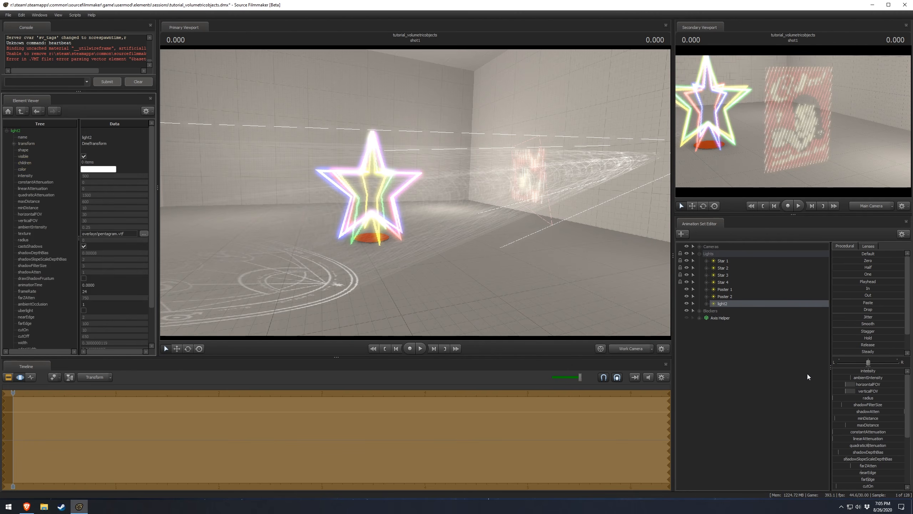
left_click(83, 310)
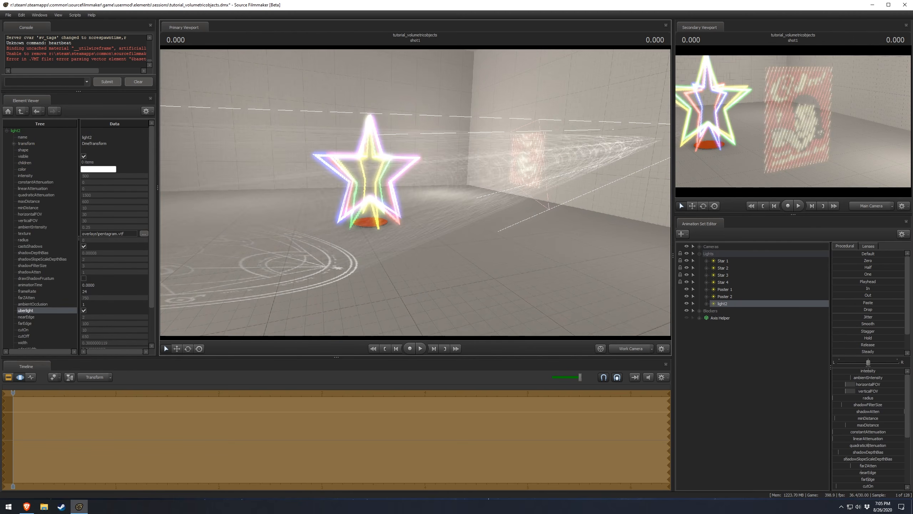
Expand the light's slider list, reduce nearEdge and farEdge to 0, and raise farZAtten to its maximum.
left_click_drag(437, 195, 421, 194)
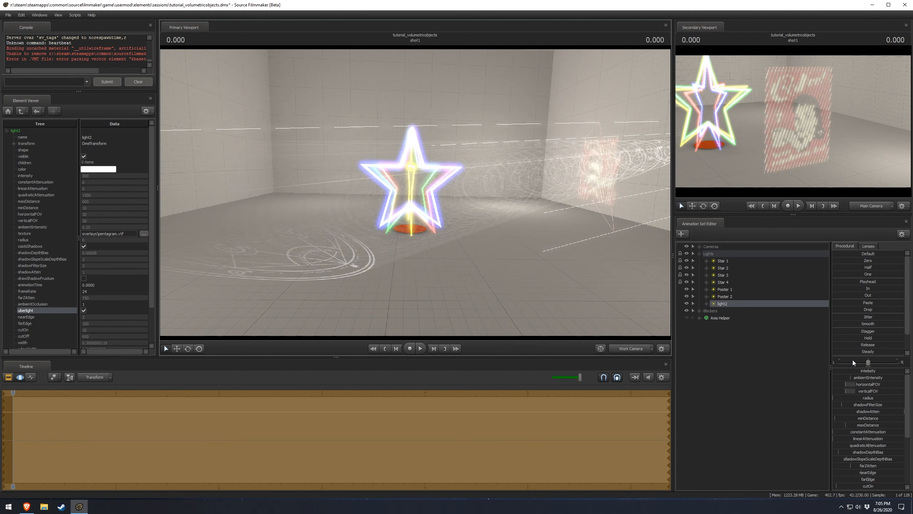
left_click_drag(853, 368, 854, 283)
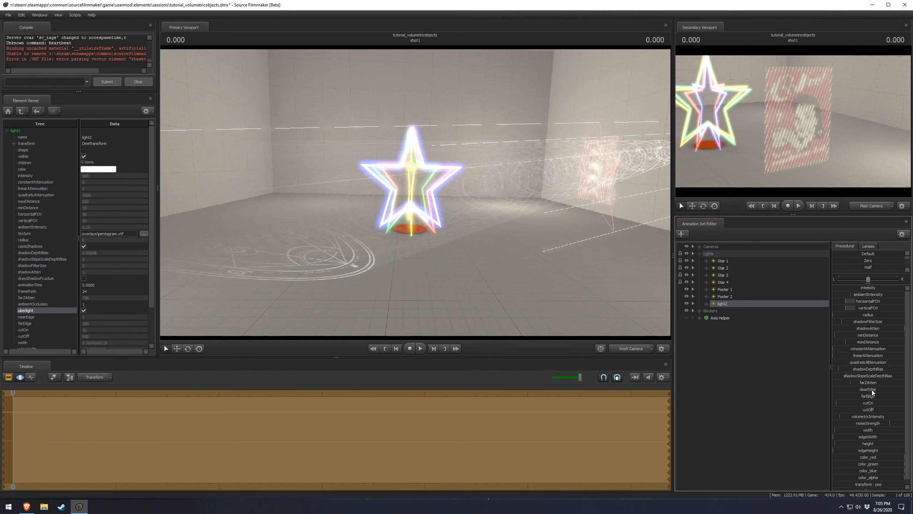
left_click_drag(872, 390, 829, 394)
left_click_drag(859, 383, 908, 383)
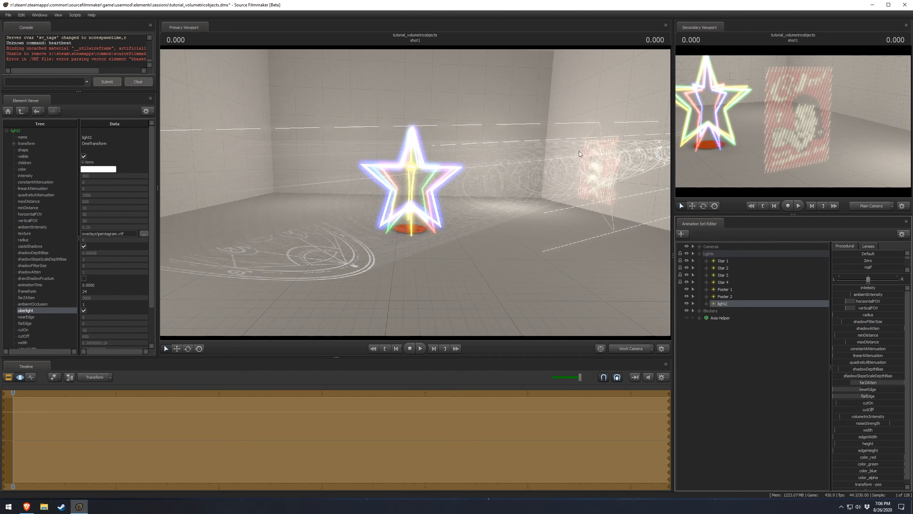
Raise the light's minDistance to about 175.8 and lower maxDistance to just above it, leaving a thin slice of the beam.
left_click_drag(579, 152, 449, 162)
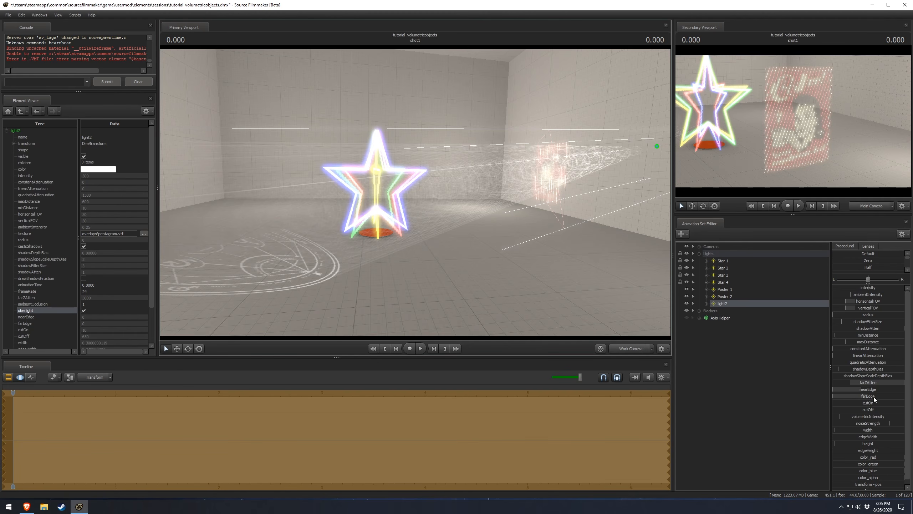
mouse_move(881, 343)
left_mouse_down()
mouse_move(827, 342)
mouse_move(863, 336)
left_mouse_up()
left_click_drag(617, 277, 658, 263)
key("w")
key("s")
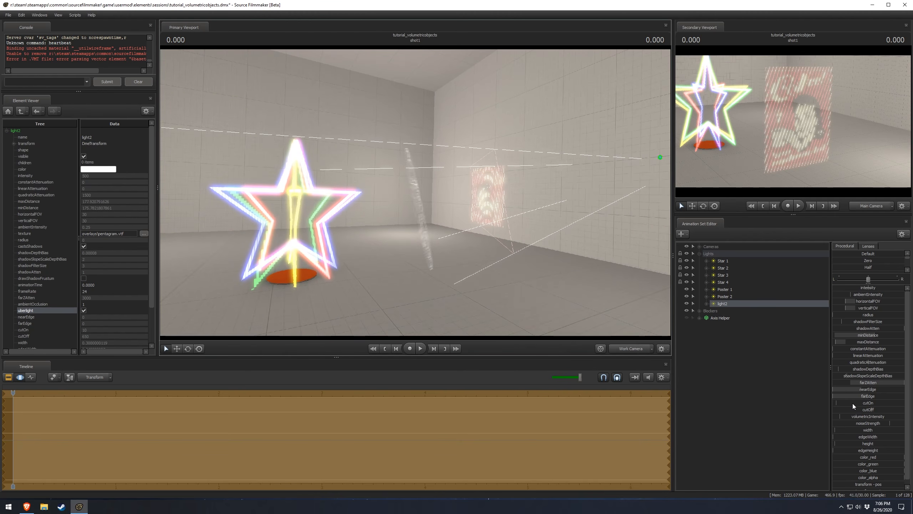
Adjust the light's cutOn to about 175 and cutOff to about 186 to sharpen the projected slice.
mouse_move(855, 403)
left_mouse_down()
mouse_move(888, 403)
mouse_move(843, 412)
left_mouse_up()
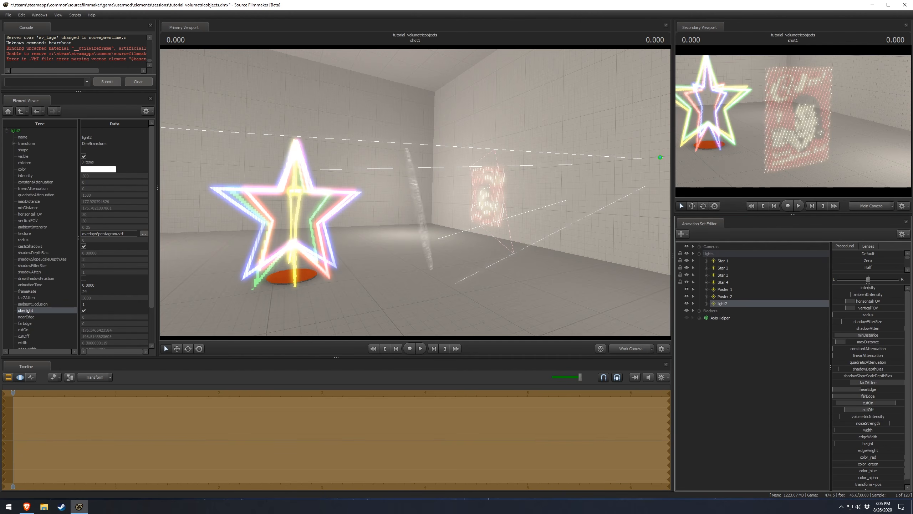
left_click_drag(843, 413, 842, 413)
left_click_drag(432, 213, 416, 196)
key("w")
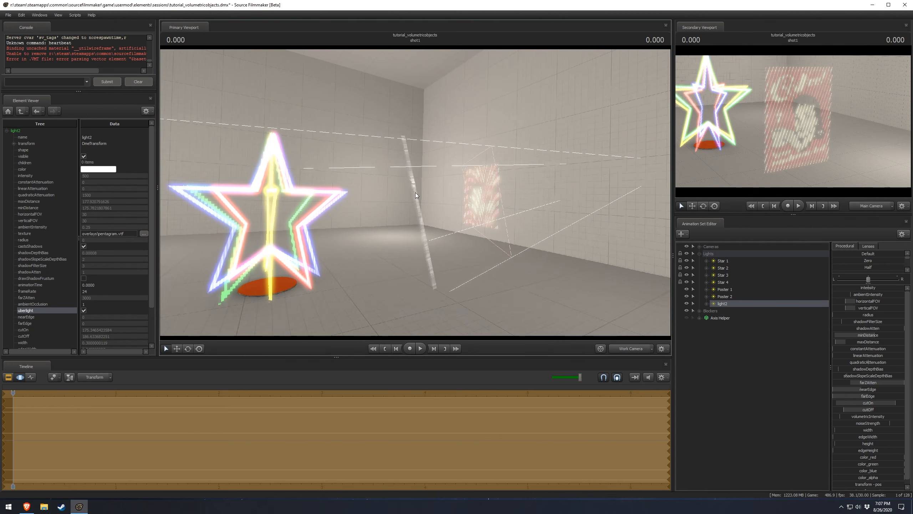
Limit the maxDistance slider range to a maximum of 300 and fine-tune maxDistance to about 176.7.
right_click(858, 335)
left_click(869, 344)
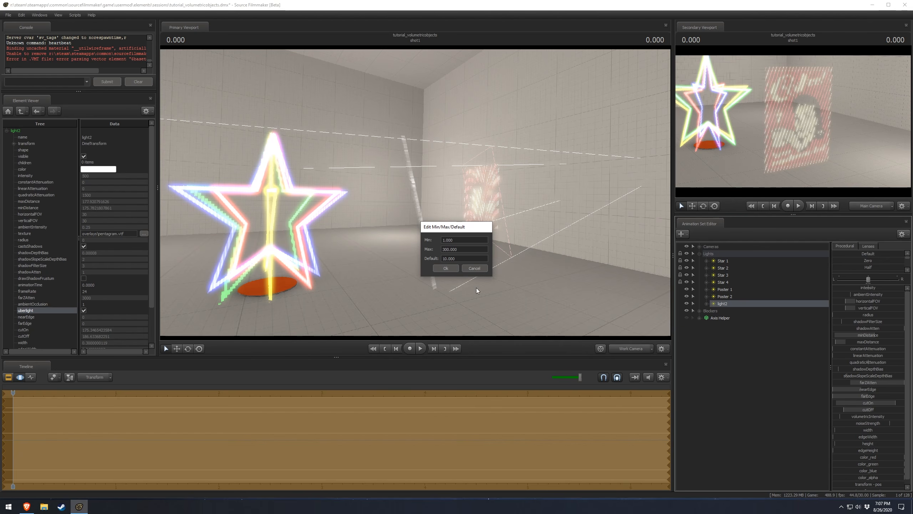
left_click(474, 268)
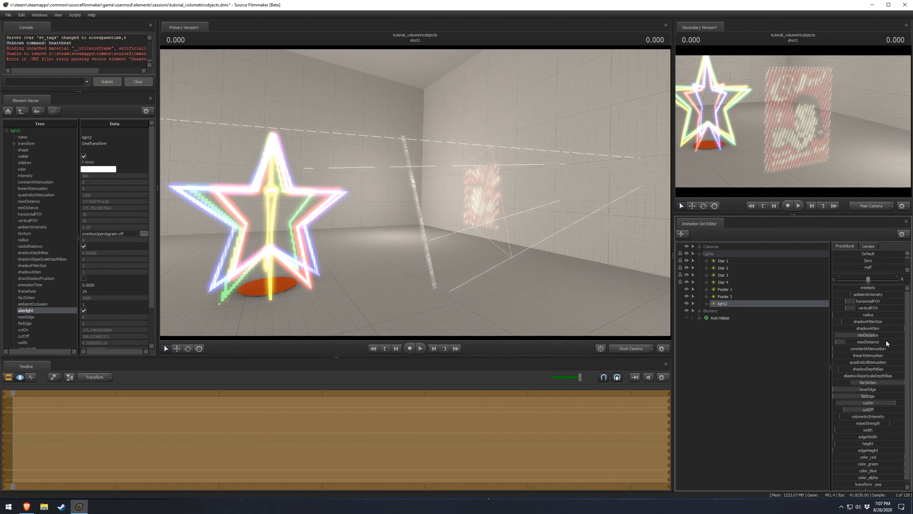
left_click(888, 351)
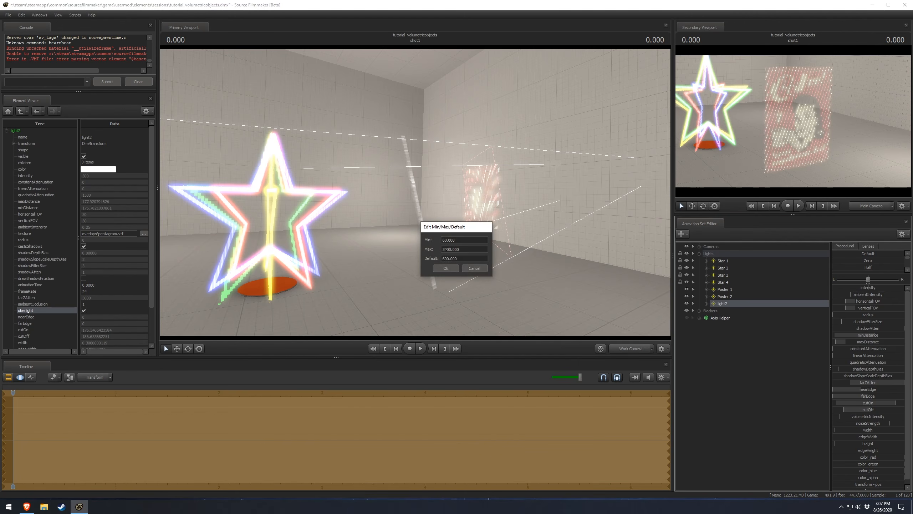
left_click(447, 268)
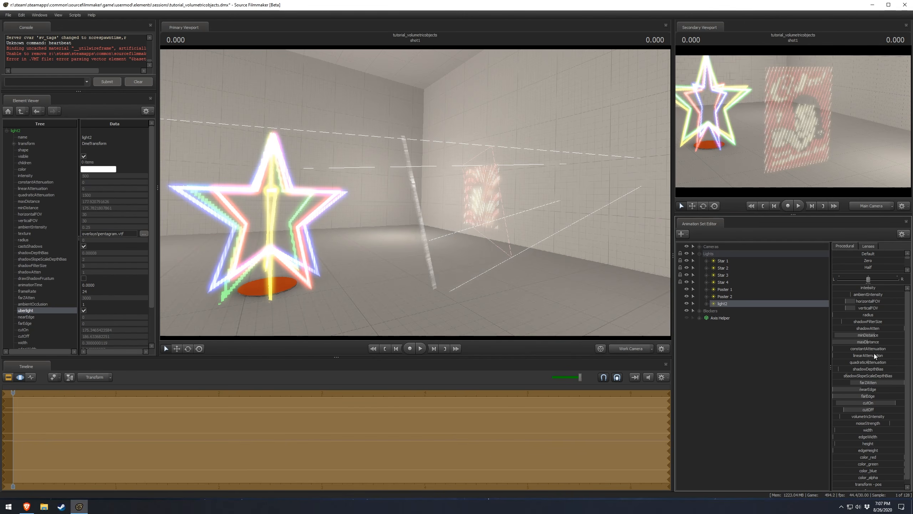
left_click_drag(868, 342, 867, 342)
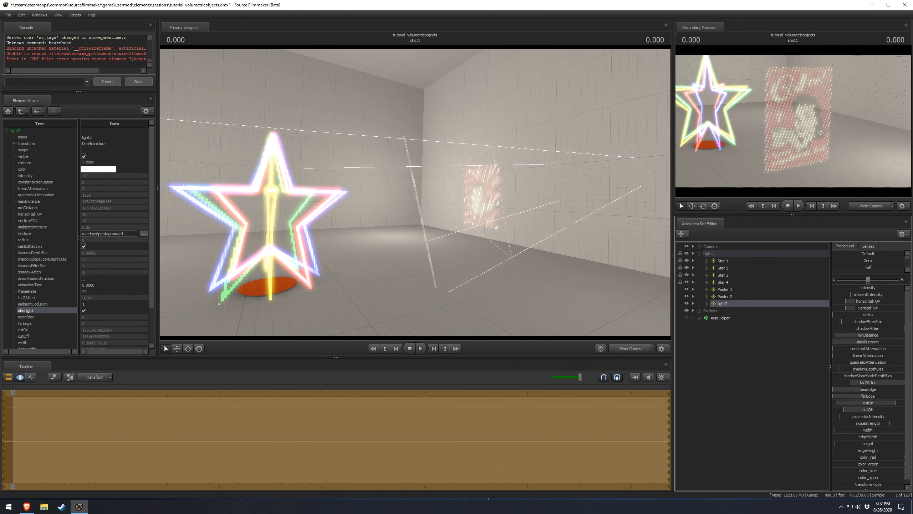
Inspect the thin slice up close, then return to the main camera and the Clip Editor.
left_click_drag(415, 193, 467, 204, "alt")
key("w")
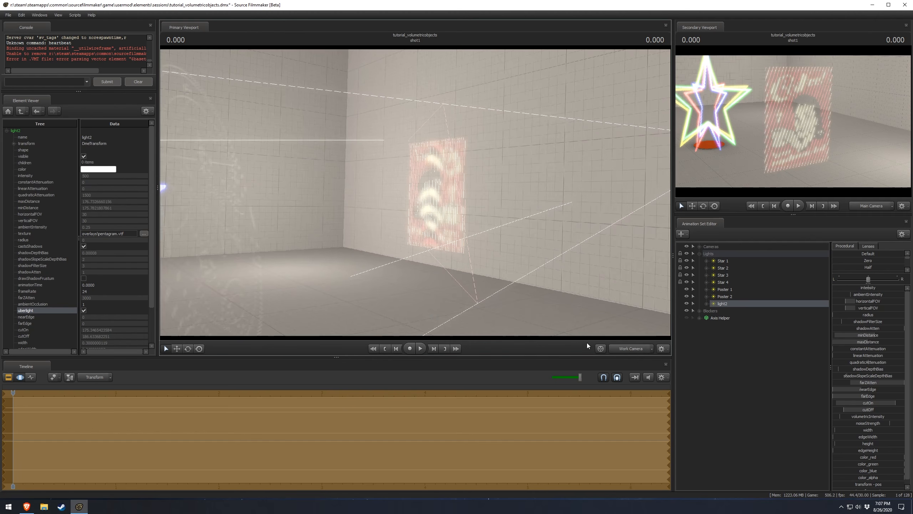
left_click(635, 350)
key("F2")
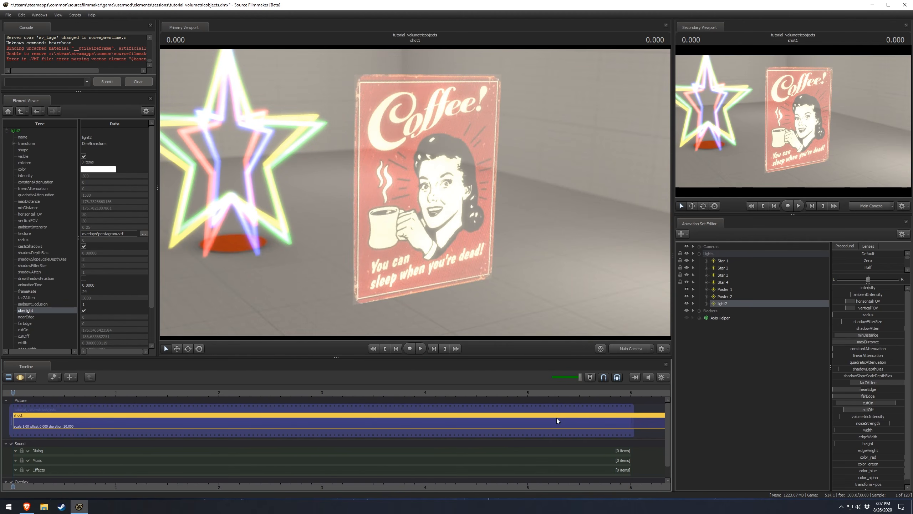
Examine the magic circle through the work camera and raise light2's volumetricIntensity in the Motion Editor to brighten it.
left_click(624, 349)
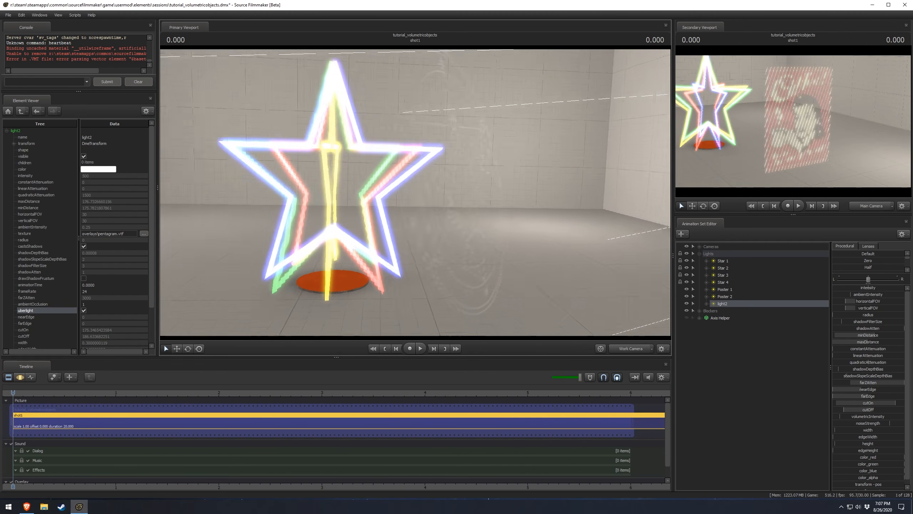
left_click_drag(415, 192, 483, 226)
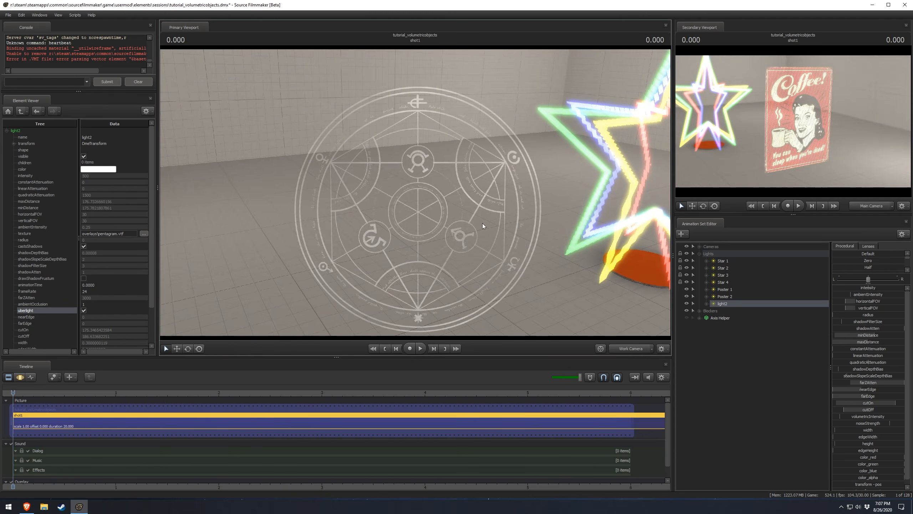
key("F3")
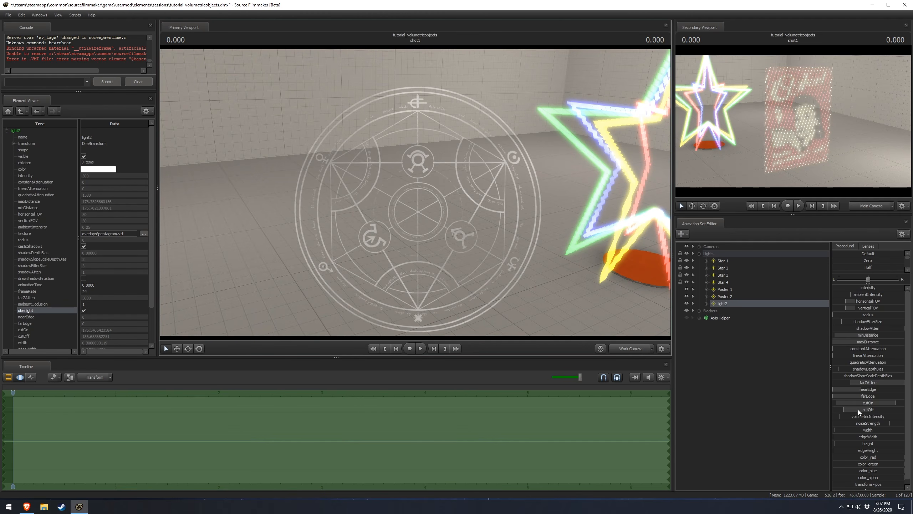
left_click_drag(845, 418, 881, 418)
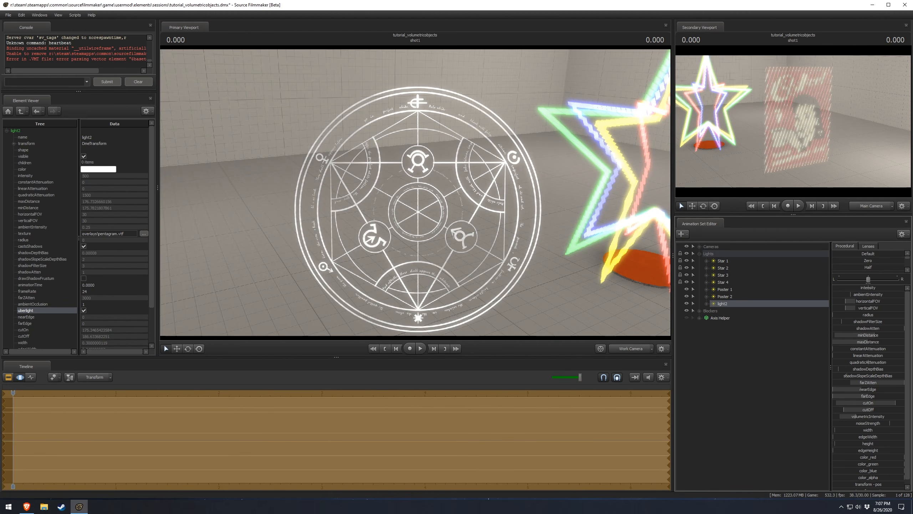
left_click_drag(855, 417, 874, 417)
Reframe the Main Camera on the star and the magic circle, then return to the Clip Editor.
left_click_drag(415, 192, 616, 224)
left_click(695, 249)
left_click_drag(717, 254, 290, 190)
mouse_move(415, 193)
left_mouse_down()
mouse_move(414, 184)
mouse_move(415, 193)
left_mouse_up()
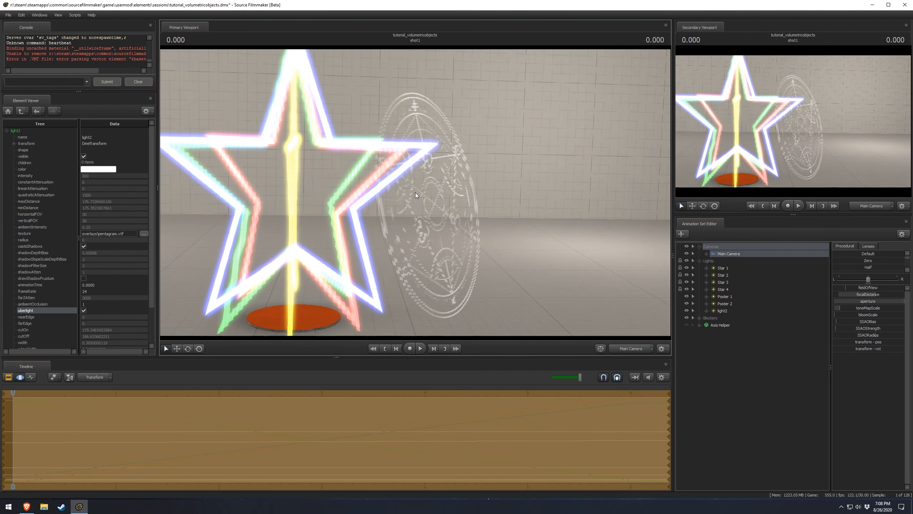
key("F2")
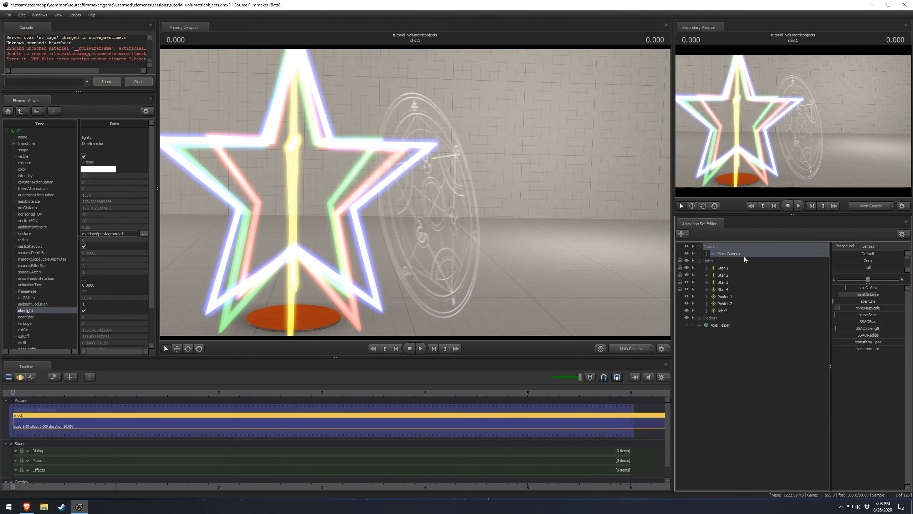
Compare the magic circle through the main and work cameras, examining it from several angles.
left_click(629, 346)
left_click_drag(415, 192, 578, 294)
left_click(631, 348)
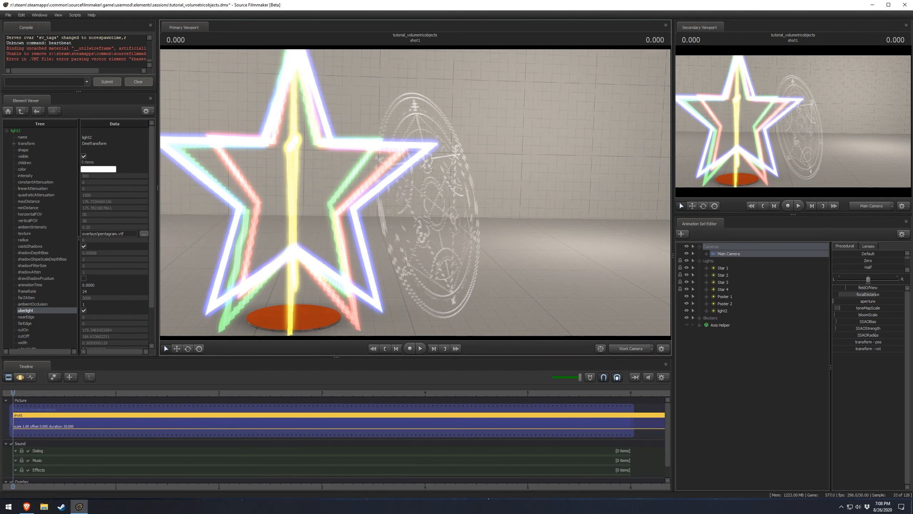
left_click(639, 348)
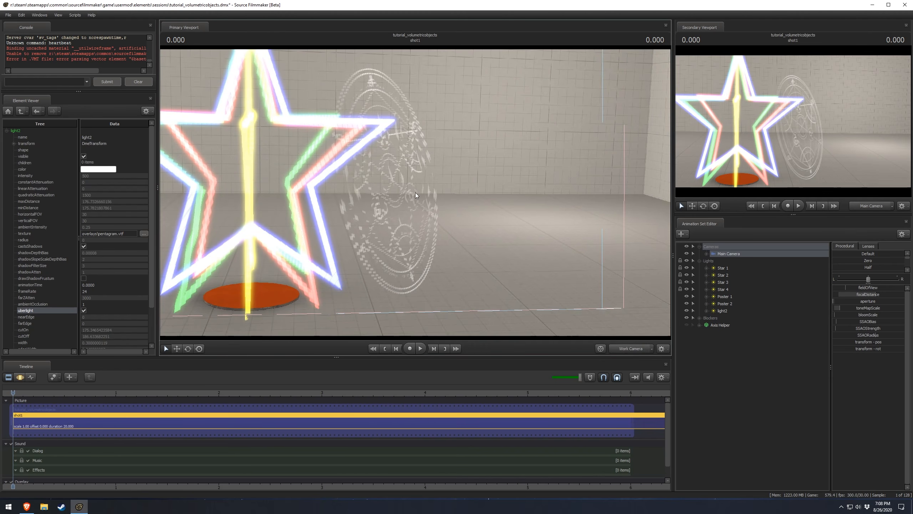
left_click_drag(416, 193, 406, 194)
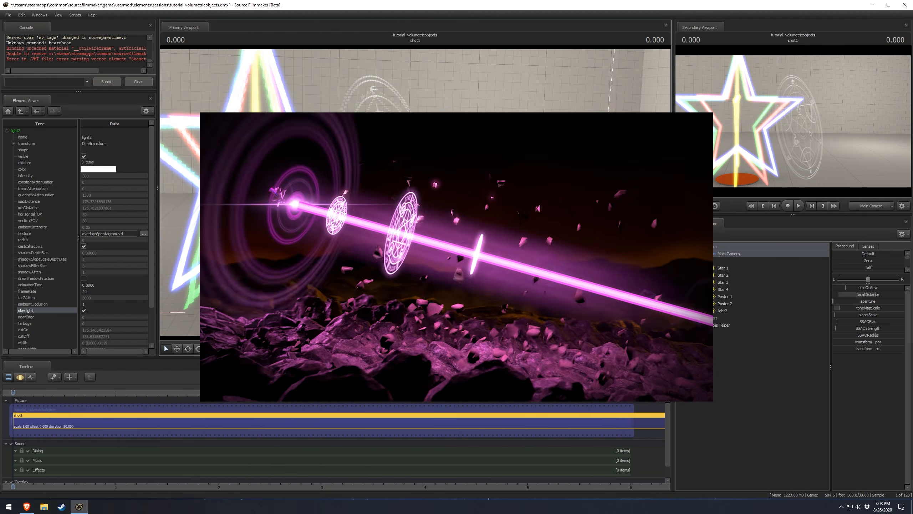
mouse_move(415, 193)
left_mouse_down()
mouse_move(378, 209)
mouse_move(404, 198)
left_mouse_up()
Play and pause the shot to examine how the four star lights rotate around each other.
key("space")
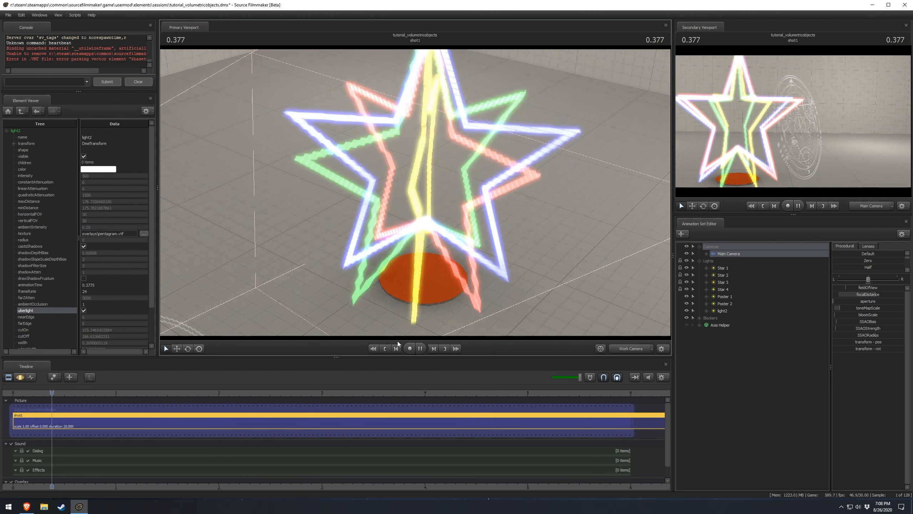
key("space")
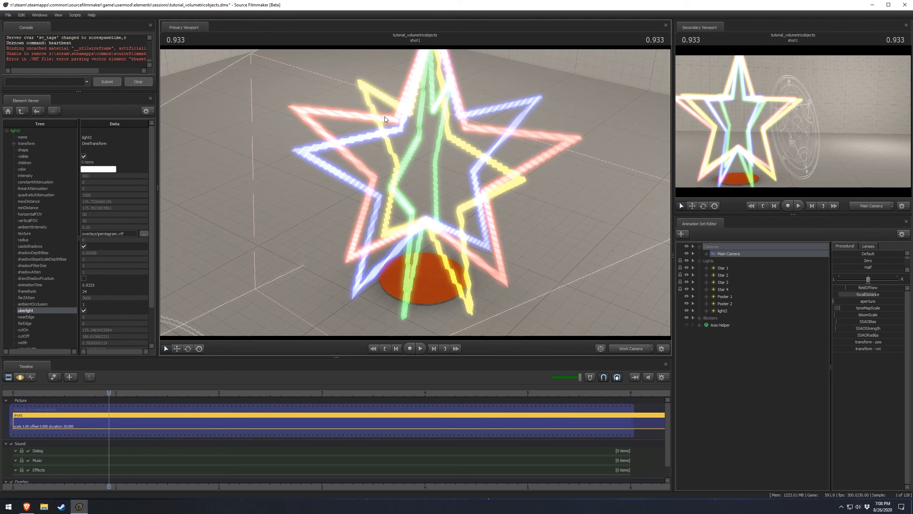
key("space")
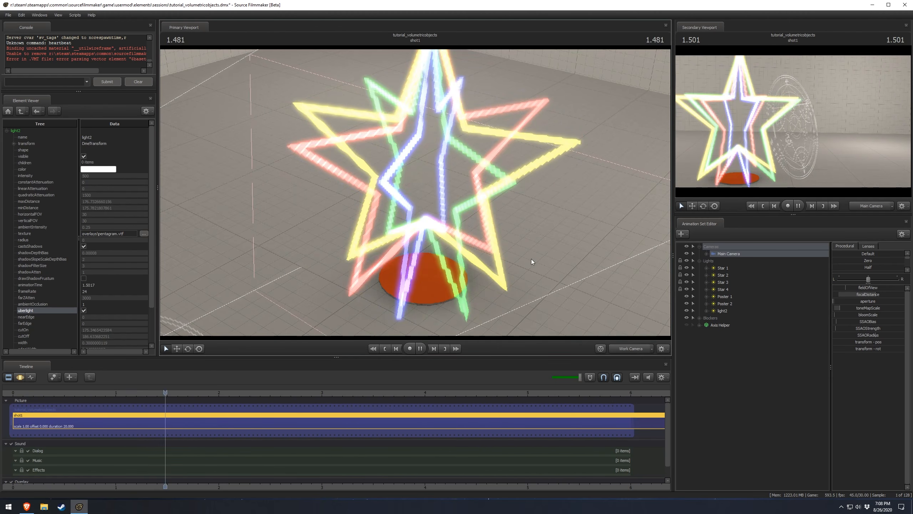
key("space")
key("space")
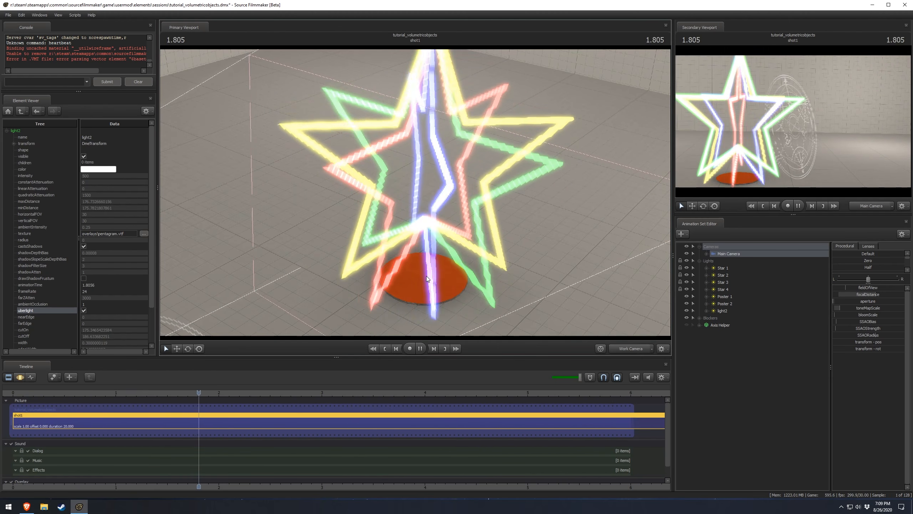
key("space")
Frame the coffee poster in the work camera and remove the override materials from blocker 10241 in the Blockers group.
left_click_drag(431, 275, 589, 252)
key("w")
key("s")
left_click_drag(468, 202, 417, 195)
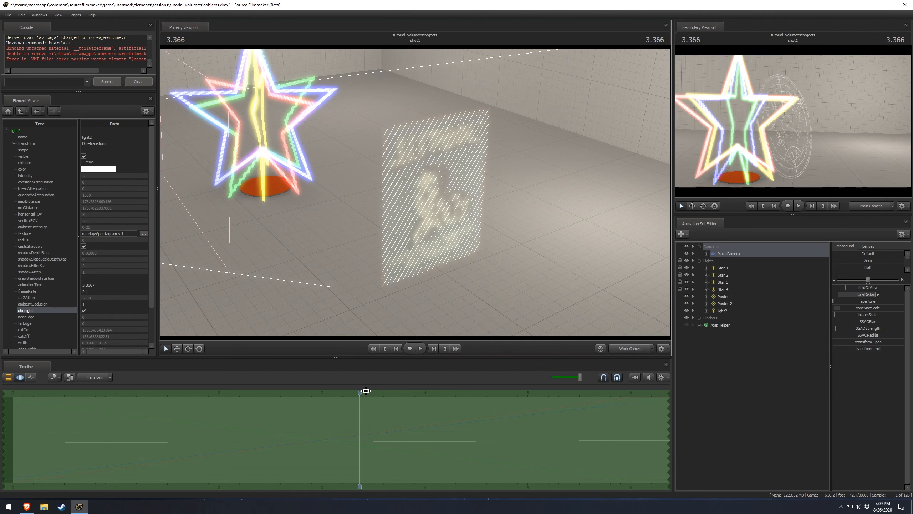
left_click(693, 318)
right_click(723, 324)
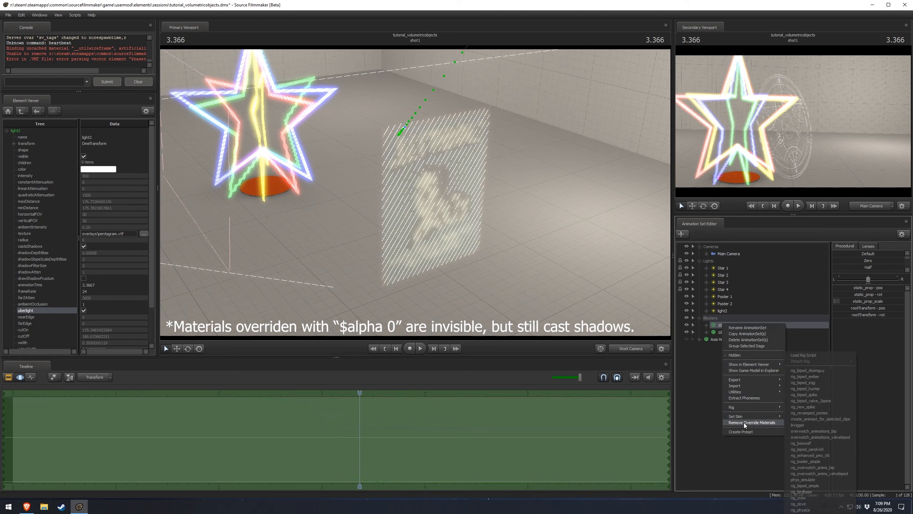
left_click(744, 423)
Step between frames 3.366 and 3.400 to examine the blocker in front of the poster, then inspect the magic circle beside the star.
left_click_drag(417, 201, 416, 190)
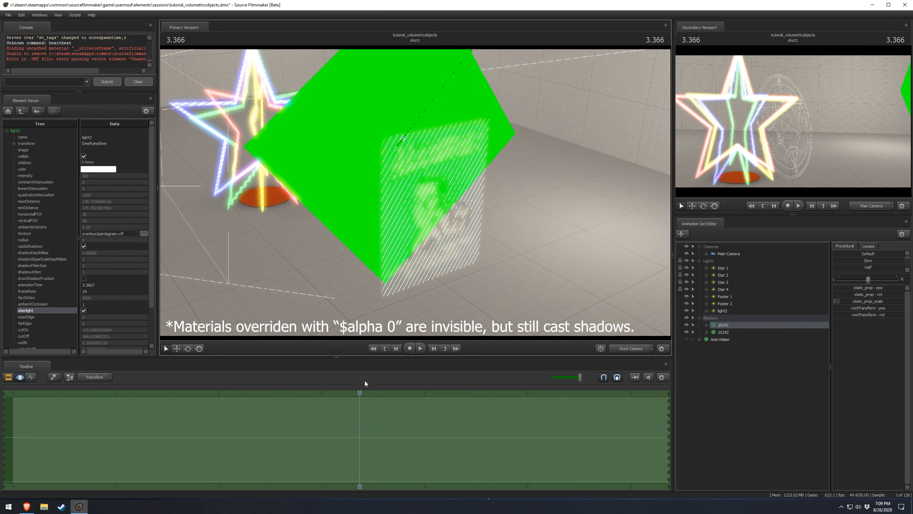
left_click_drag(361, 392, 363, 414)
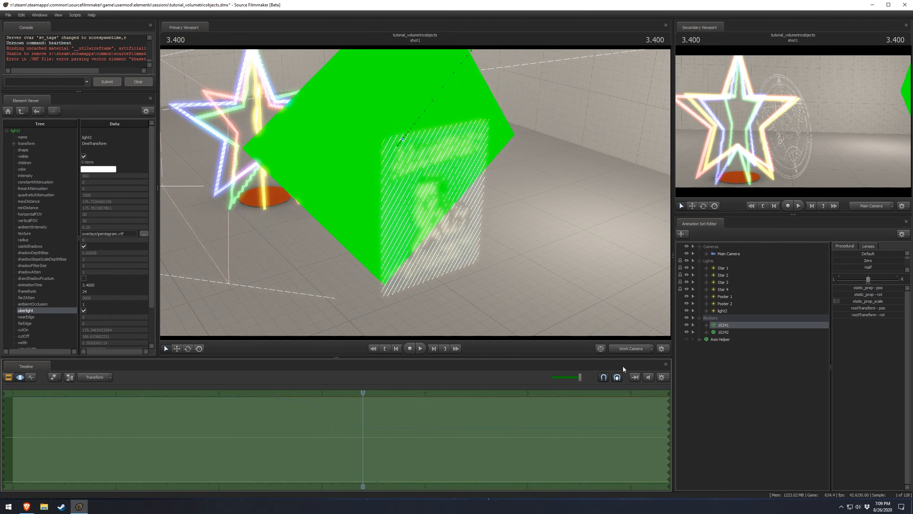
key("Left")
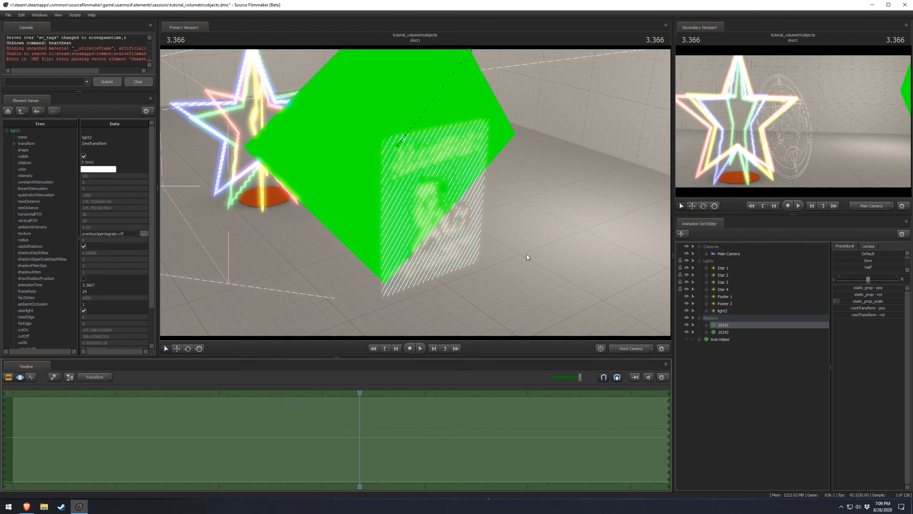
left_click_drag(564, 271, 417, 193)
left_click_drag(472, 200, 458, 243)
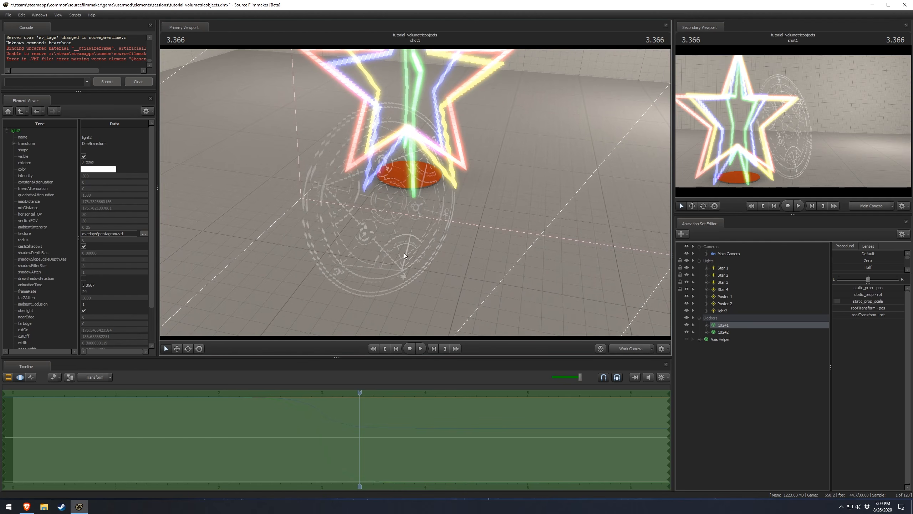